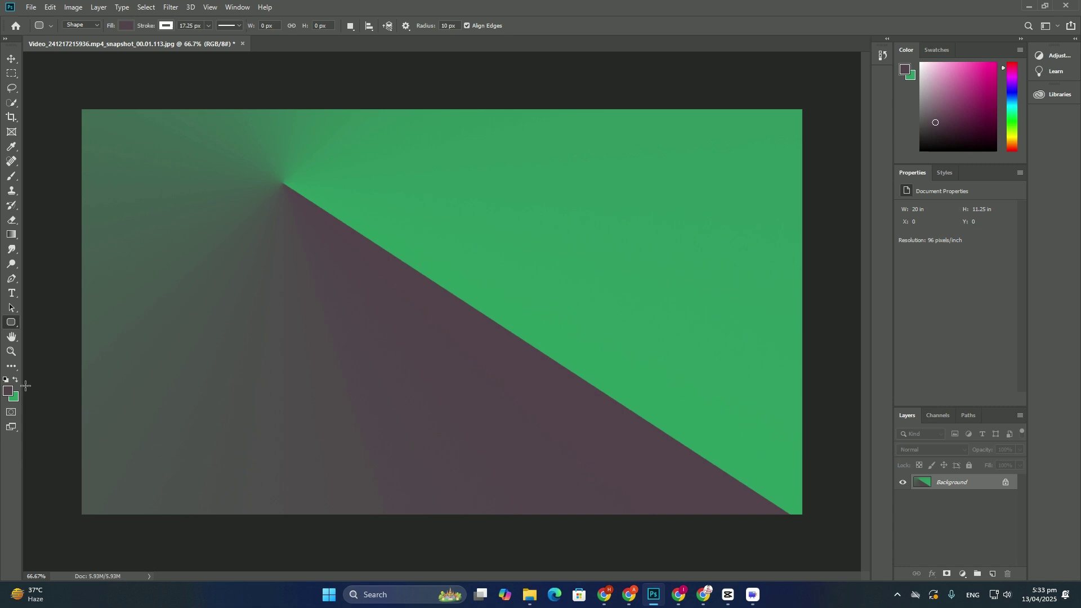
- Pick a new foreground colour and fill the canvas with a teal-green angle gradient
{"action": "left_click", "coordinate": [10, 396]}
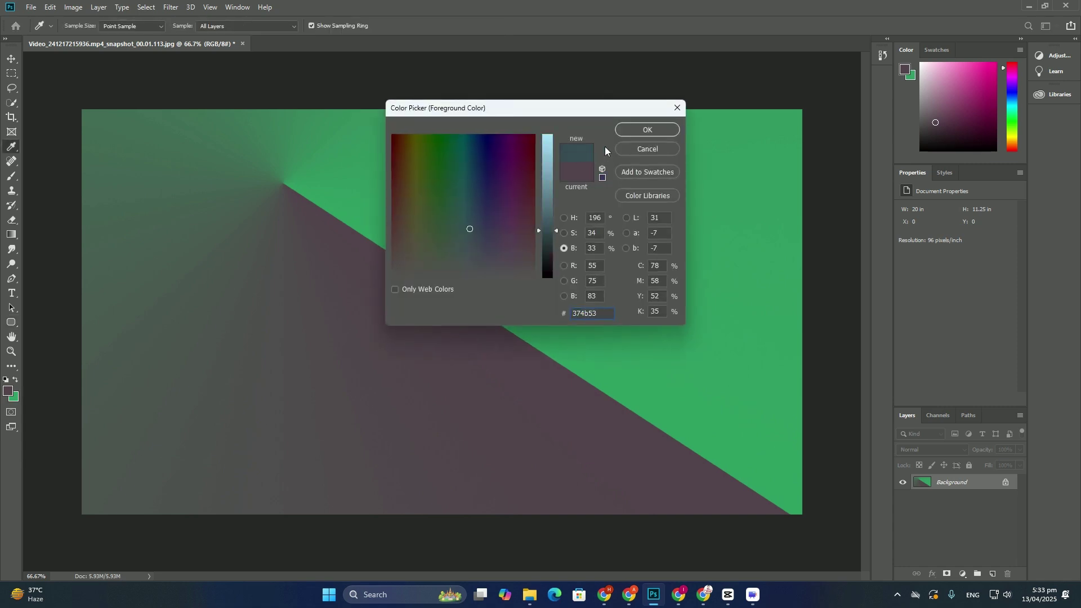
{"action": "left_click", "coordinate": [647, 130]}
{"action": "left_click_drag", "start_coordinate": [297, 222], "coordinate": [641, 310]}
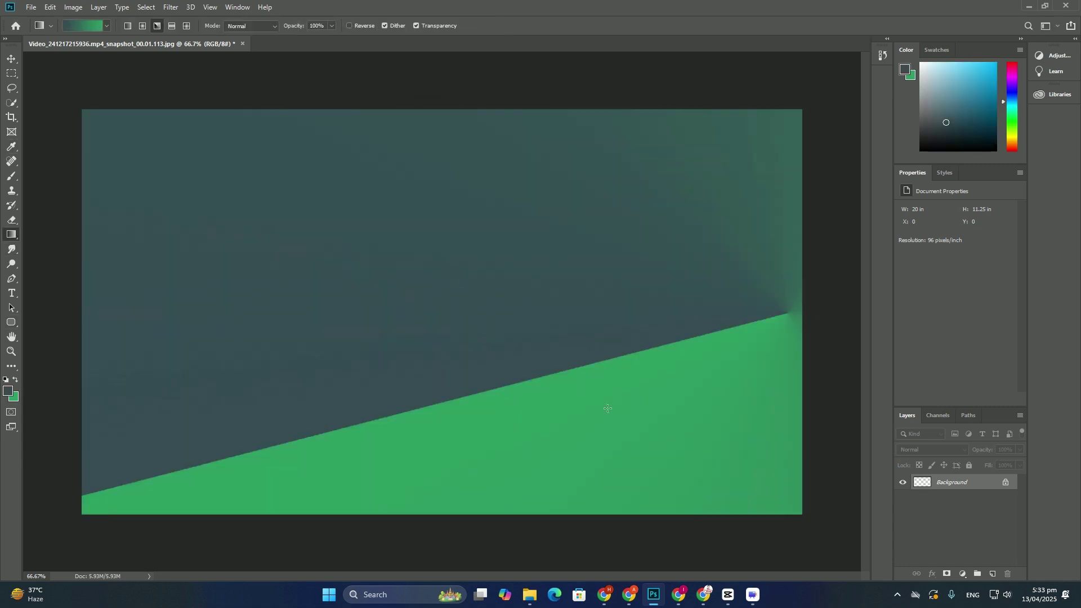
{"action": "left_click_drag", "start_coordinate": [438, 252], "coordinate": [608, 409]}
- Start a dark blue NVBCYH text layer near the canvas centre
{"action": "left_click", "coordinate": [12, 293]}
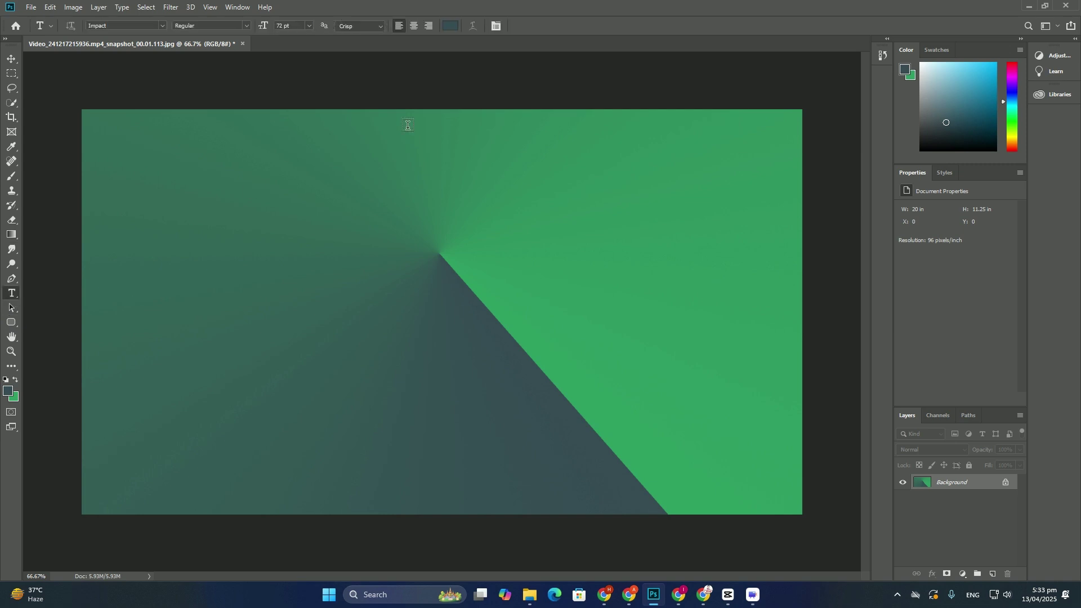
{"action": "left_click", "coordinate": [450, 25]}
{"action": "left_click", "coordinate": [484, 162]}
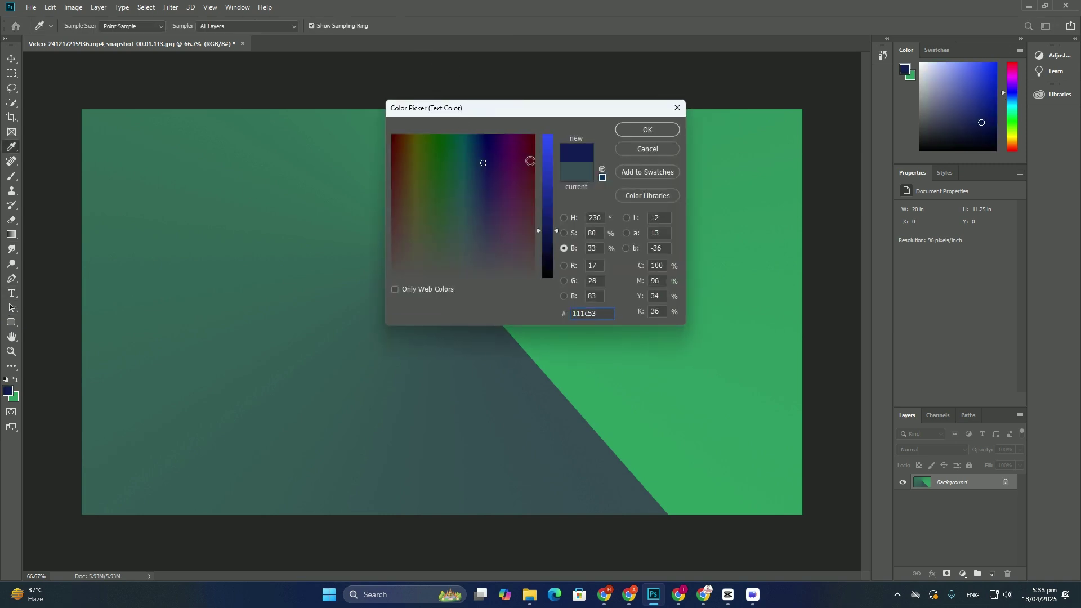
{"action": "left_click", "coordinate": [647, 131]}
{"action": "left_click", "coordinate": [459, 268]}
{"action": "type", "text": "NVBCYH"}
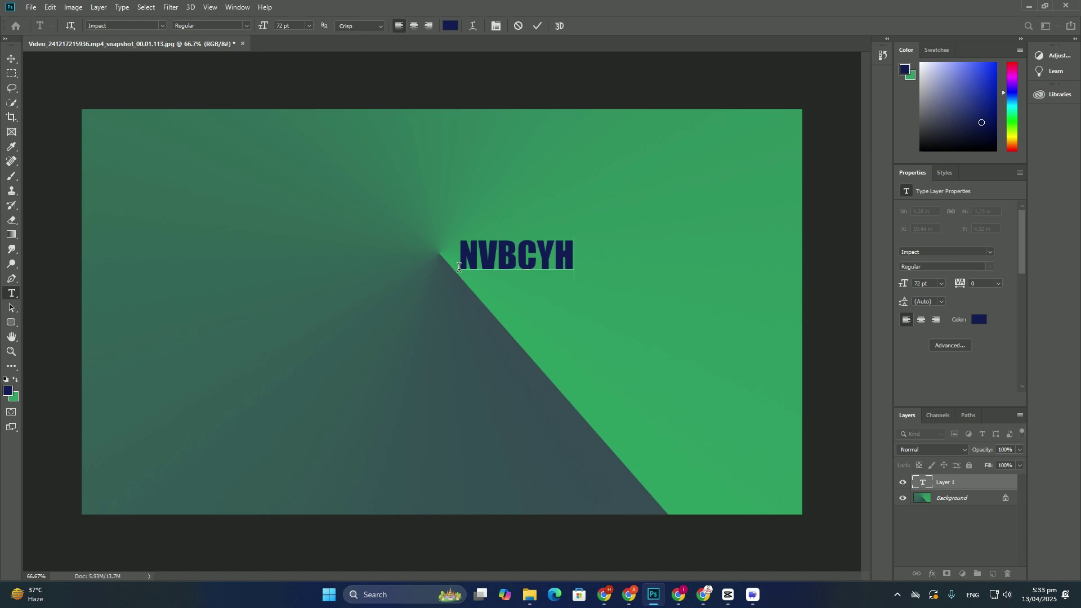
- Enlarge the NVBCYH text and center it across the canvas
{"action": "left_click", "coordinate": [11, 60]}
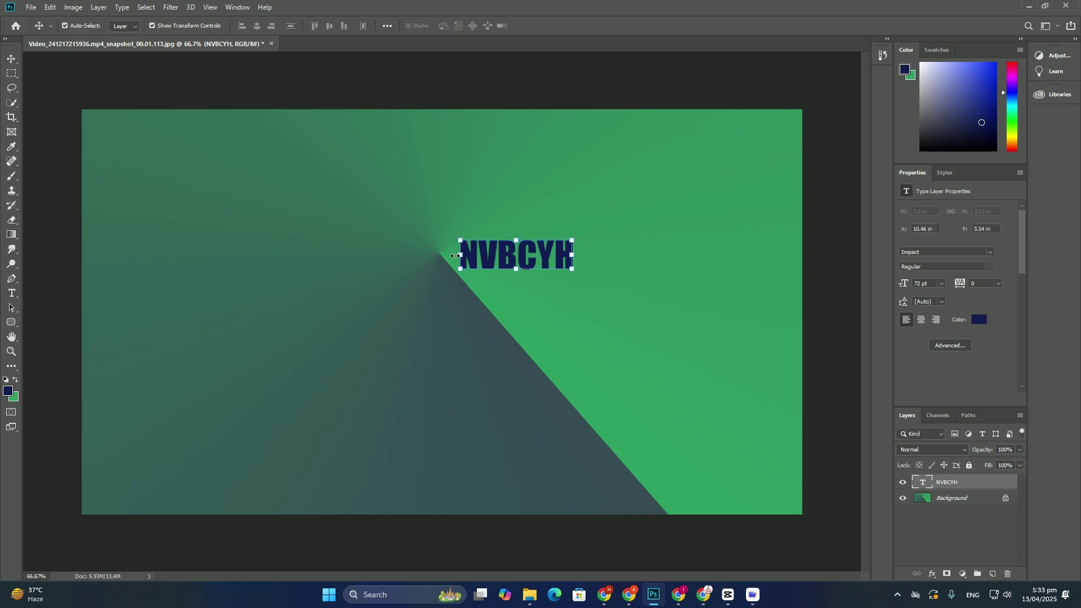
{"action": "left_click_drag", "start_coordinate": [454, 255], "coordinate": [121, 258]}
{"action": "key", "text": "Return"}
{"action": "left_click_drag", "start_coordinate": [346, 184], "coordinate": [484, 286]}
- Place the red block-texture image as an embedded object
{"action": "left_click", "coordinate": [32, 7]}
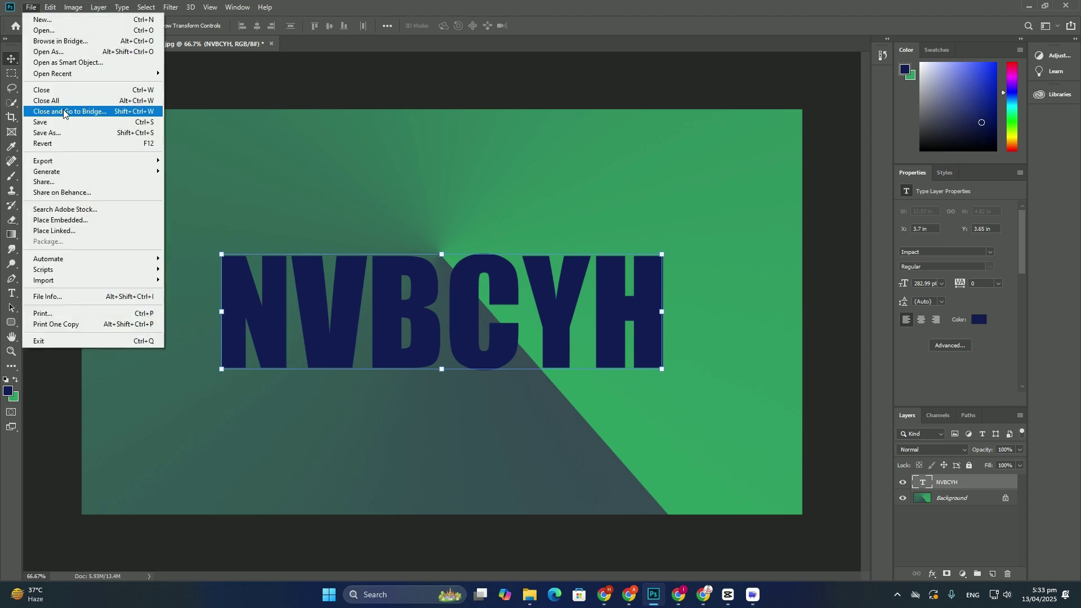
{"action": "left_click", "coordinate": [81, 222]}
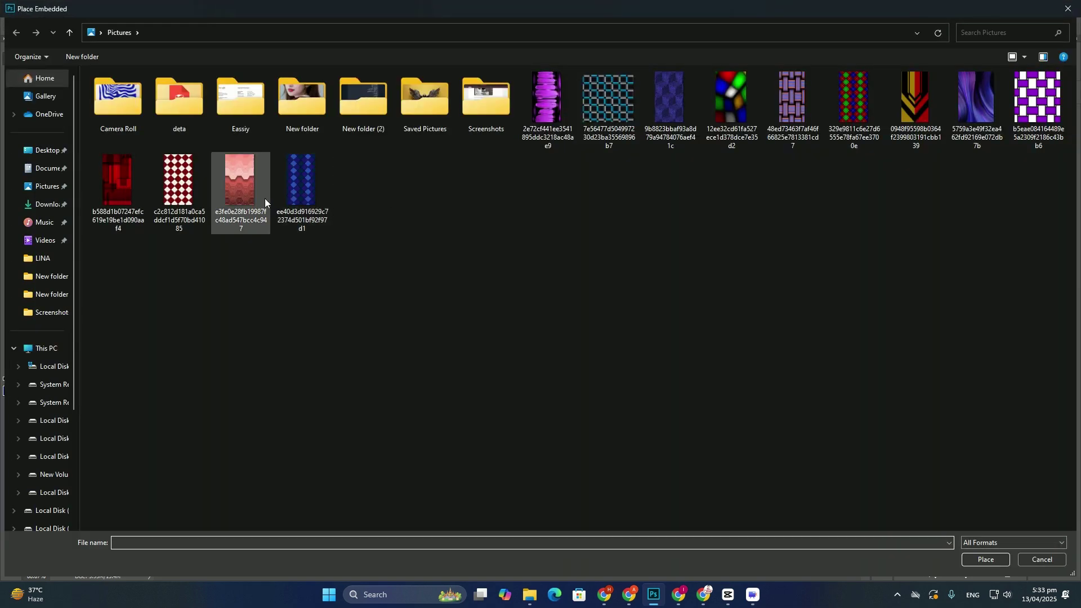
{"action": "double_click", "coordinate": [129, 179]}
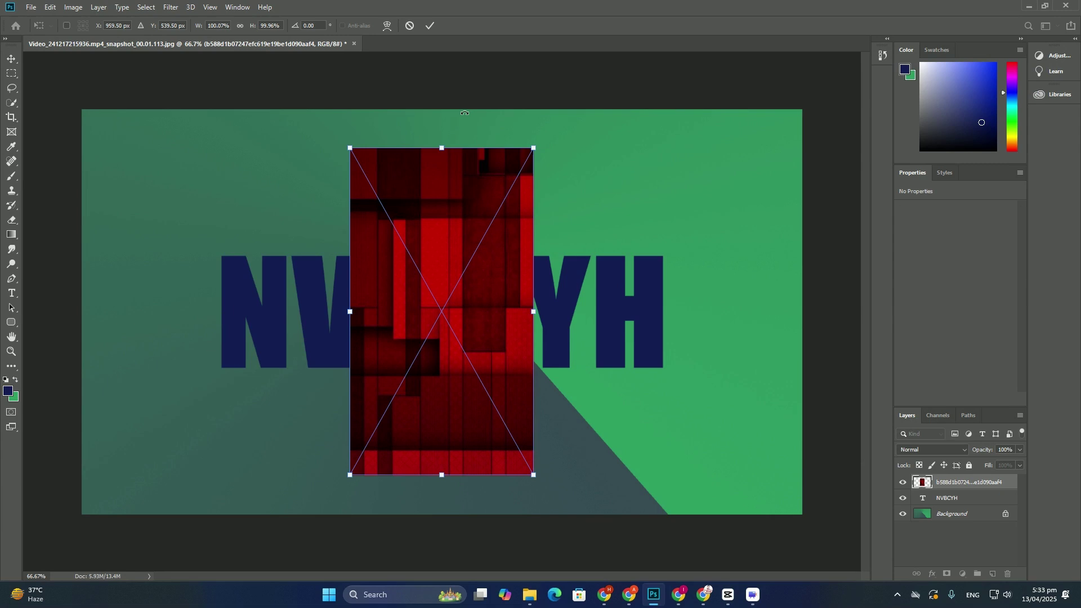
- Rotate the texture to landscape, widen it, and clip it to the NVBCYH text
{"action": "mouse_move", "coordinate": [465, 139]}
{"action": "left_mouse_down"}
{"action": "mouse_move", "coordinate": [595, 328]}
{"action": "mouse_move", "coordinate": [676, 311]}
{"action": "left_mouse_up"}
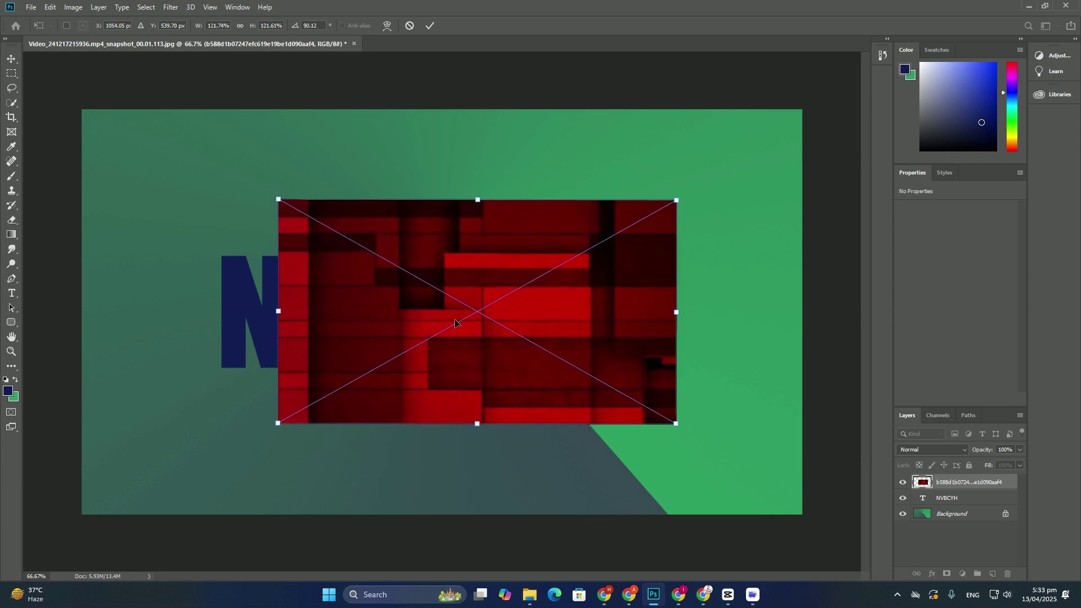
{"action": "left_click_drag", "start_coordinate": [277, 308], "coordinate": [216, 310]}
{"action": "key", "text": "Return"}
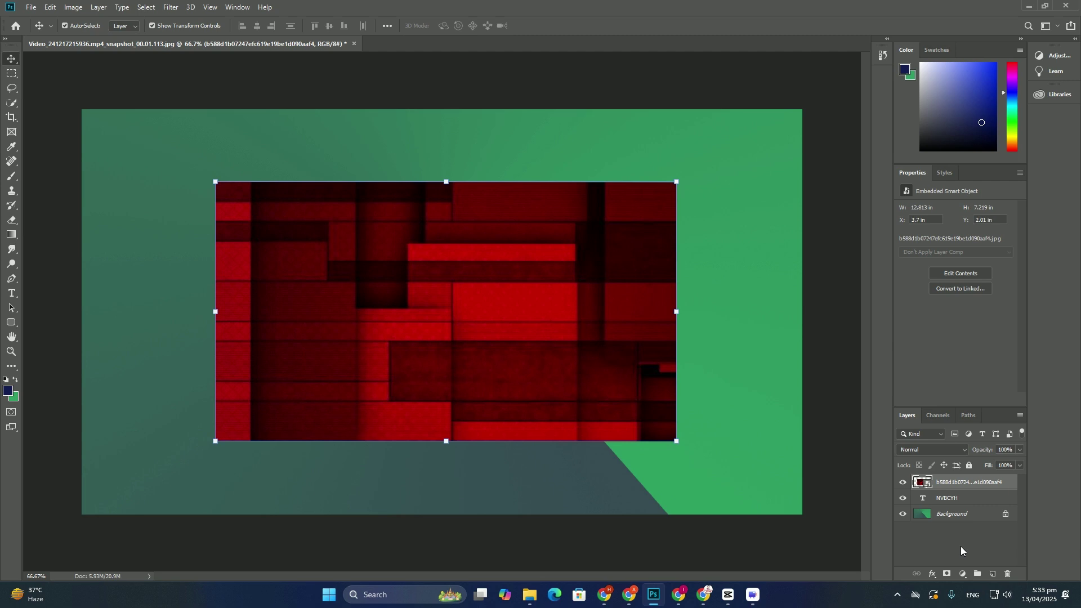
{"action": "right_click", "coordinate": [958, 486]}
{"action": "left_click", "coordinate": [971, 246]}
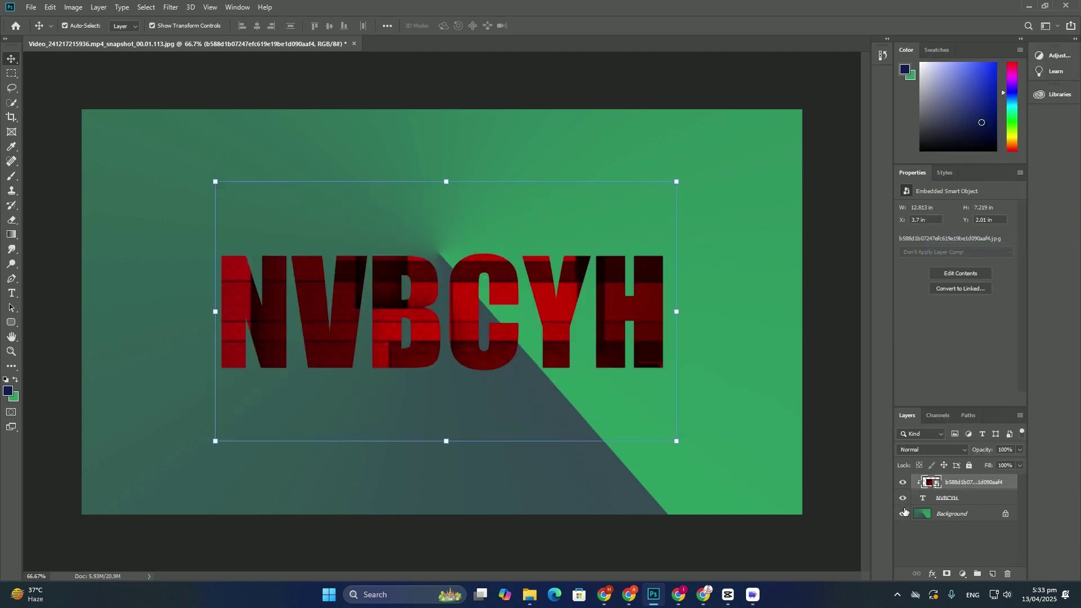
- Above the Background layer, draw two nested rounded rectangles with red-white gradient and radial red-yellow-blue styles
{"action": "left_click", "coordinate": [945, 512]}
{"action": "left_click", "coordinate": [12, 321]}
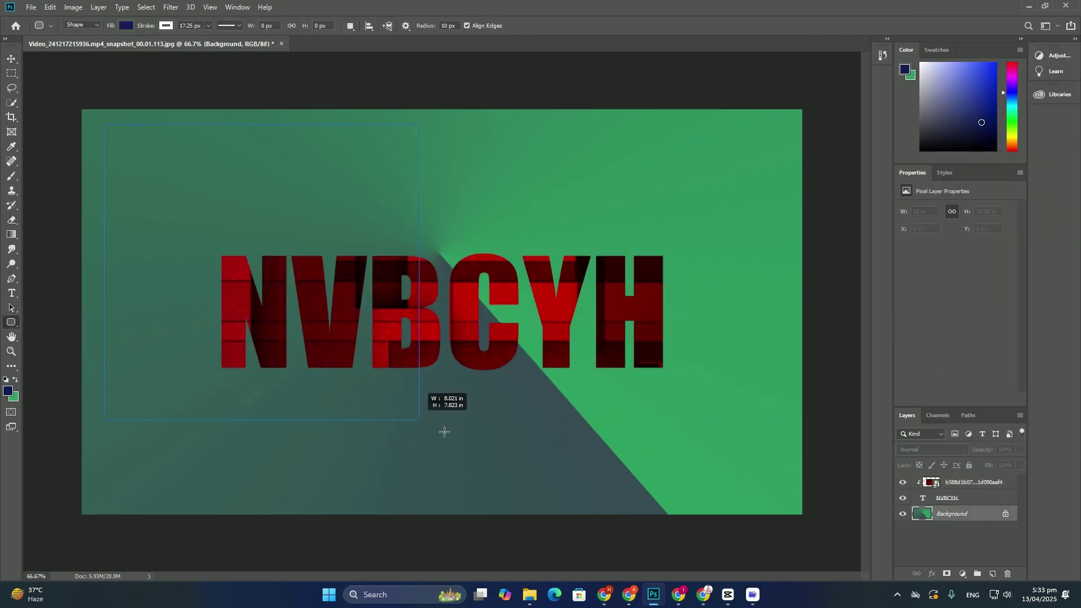
{"action": "left_click_drag", "start_coordinate": [444, 431], "coordinate": [769, 497]}
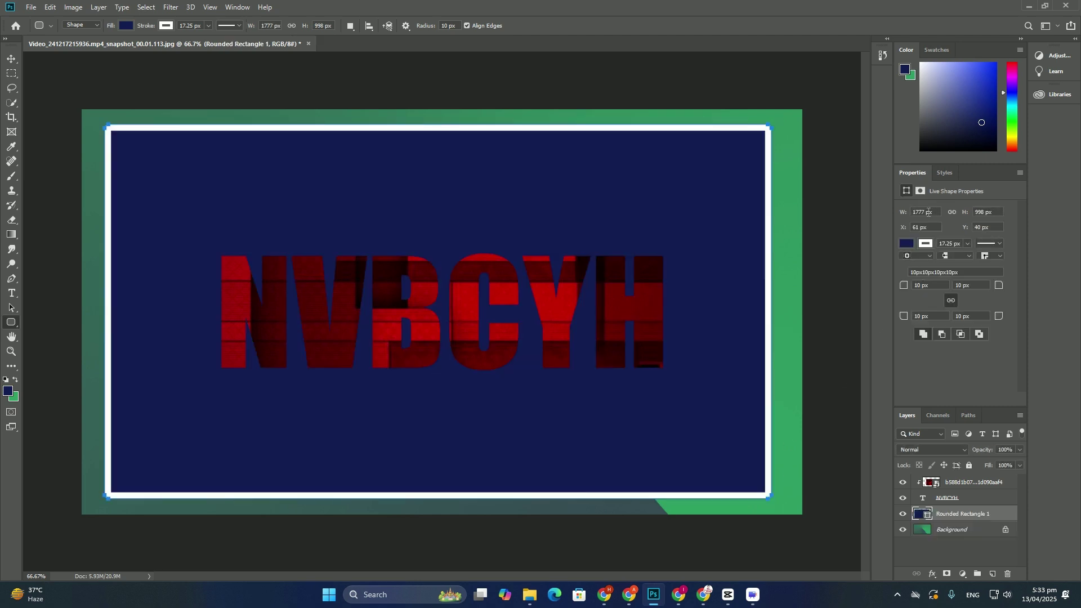
{"action": "left_click", "coordinate": [944, 172]}
{"action": "left_click", "coordinate": [939, 210]}
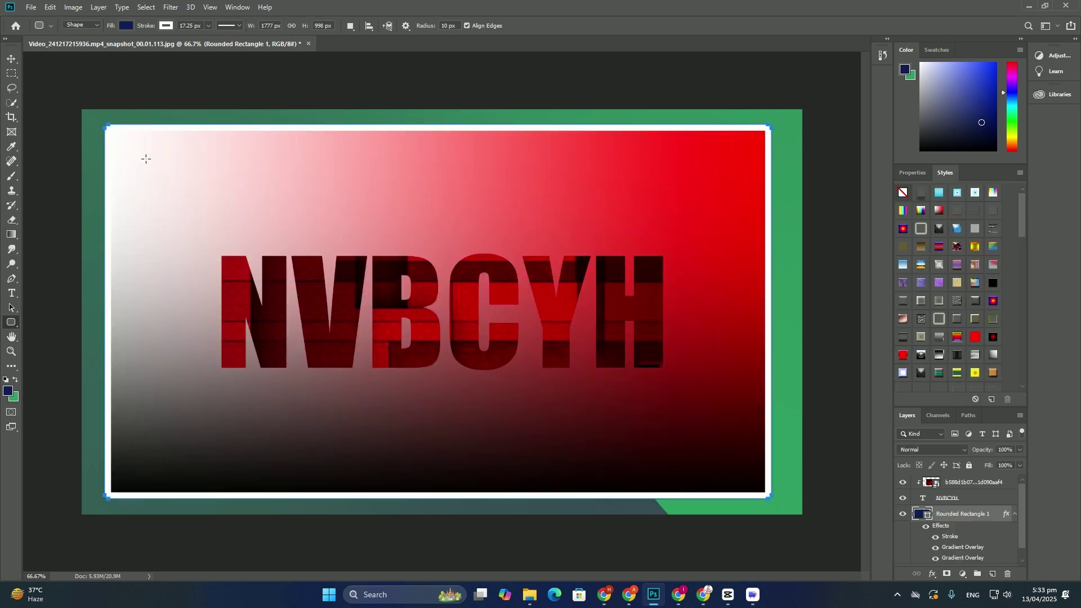
{"action": "left_click_drag", "start_coordinate": [136, 152], "coordinate": [737, 467]}
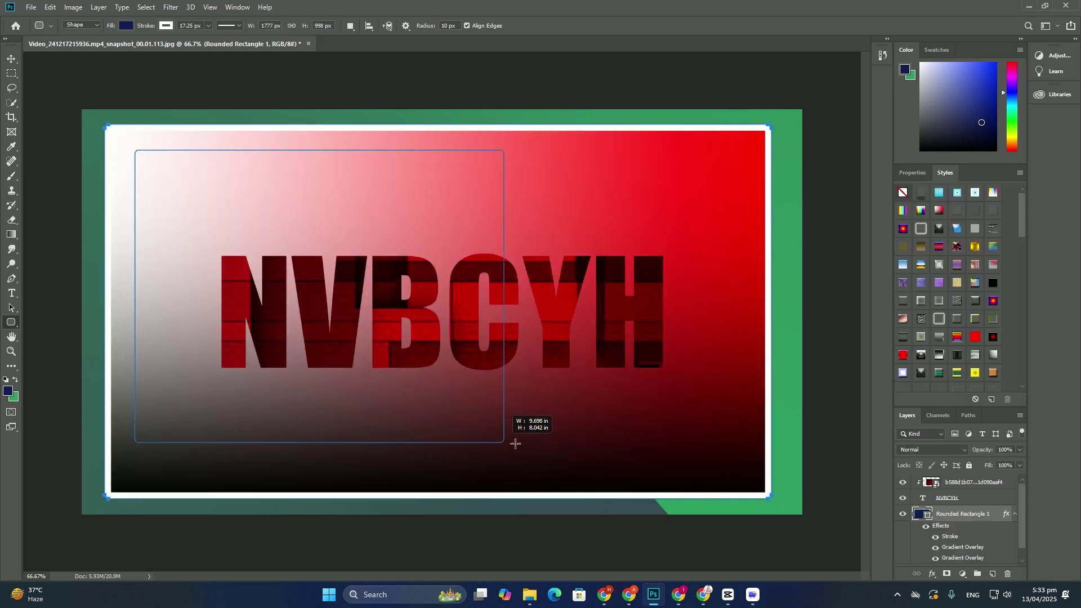
{"action": "left_click", "coordinate": [947, 173]}
{"action": "left_click", "coordinate": [993, 298]}
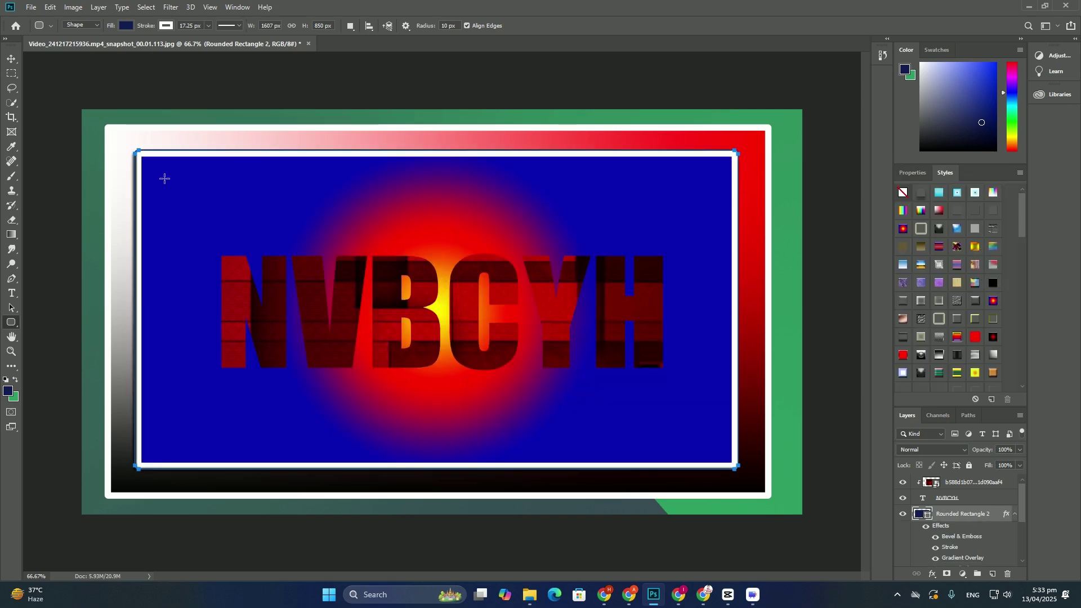
- Draw the third and fourth inner rounded rectangles with cyan and red-white gradient styles
{"action": "left_click_drag", "start_coordinate": [164, 178], "coordinate": [707, 444]}
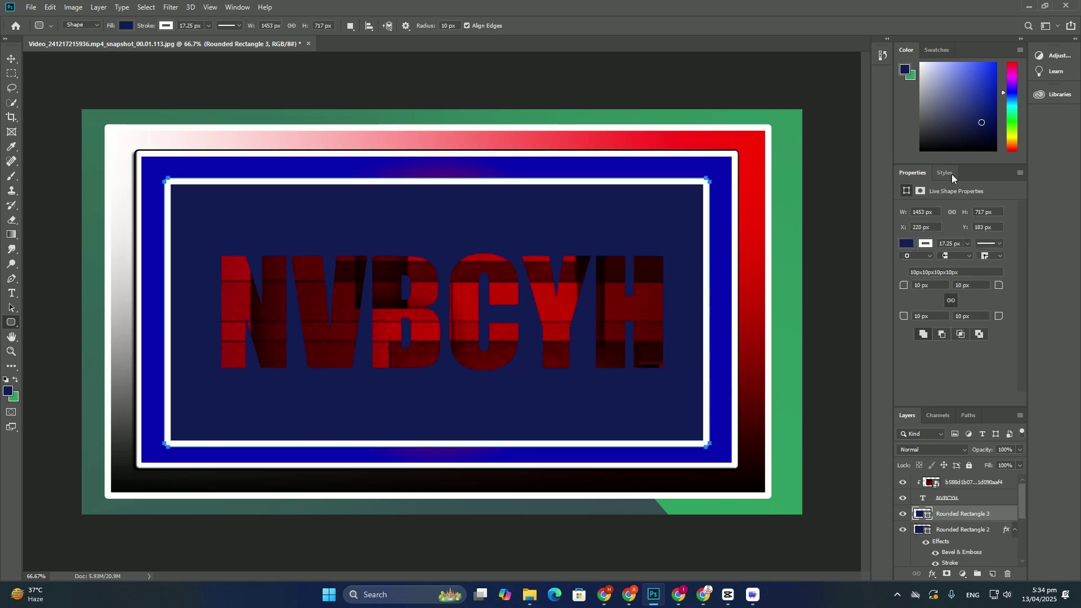
{"action": "left_click", "coordinate": [952, 173]}
{"action": "left_click", "coordinate": [938, 192]}
{"action": "mouse_move", "coordinate": [193, 206]}
{"action": "left_mouse_down"}
{"action": "mouse_move", "coordinate": [542, 429]}
{"action": "mouse_move", "coordinate": [687, 424]}
{"action": "left_mouse_up"}
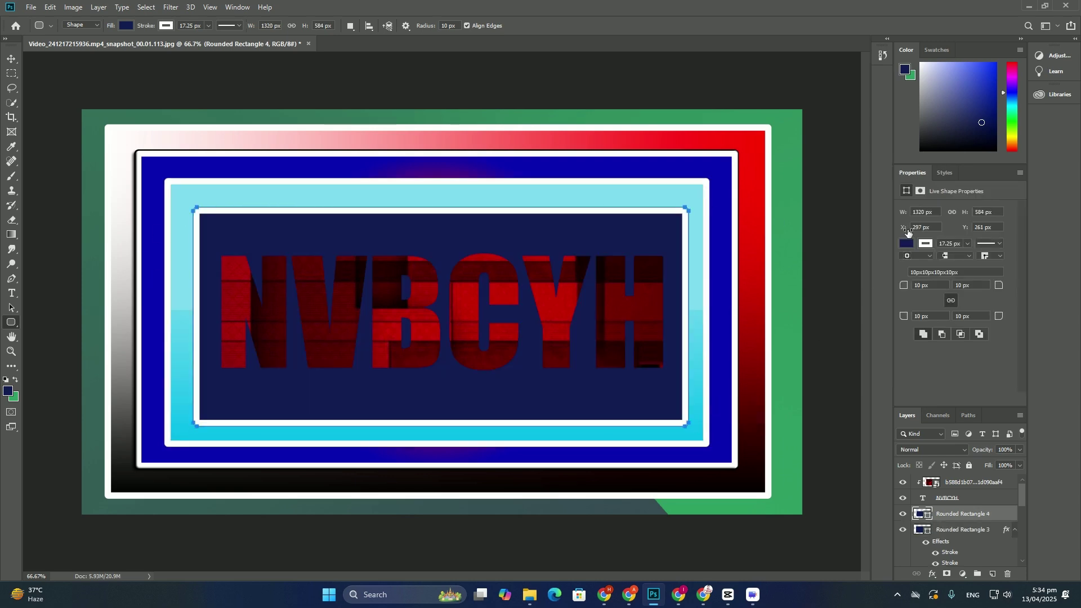
{"action": "left_click", "coordinate": [944, 173]}
{"action": "left_click", "coordinate": [938, 210]}
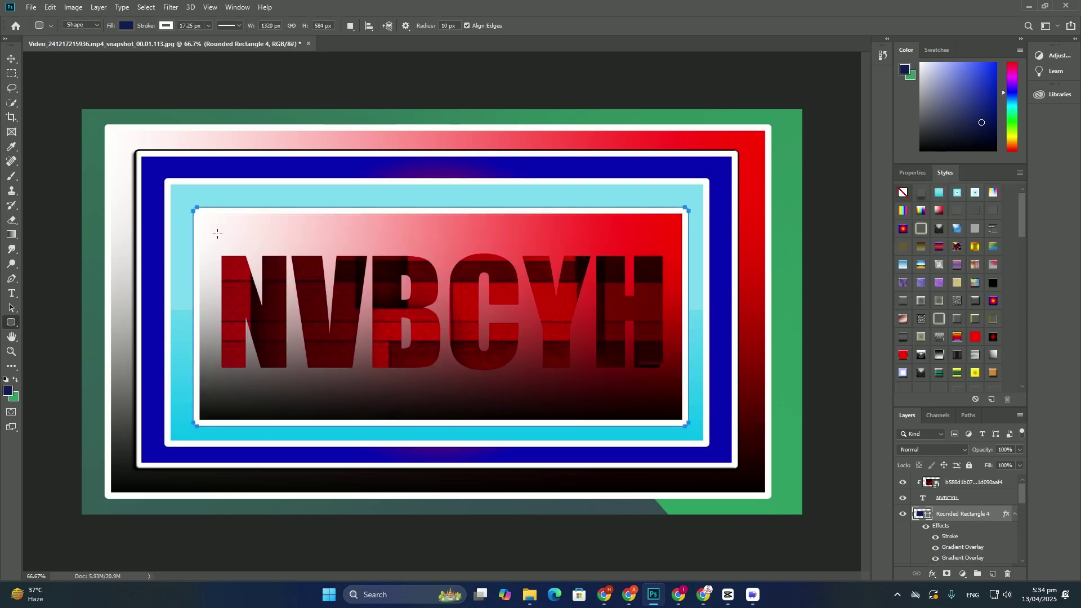